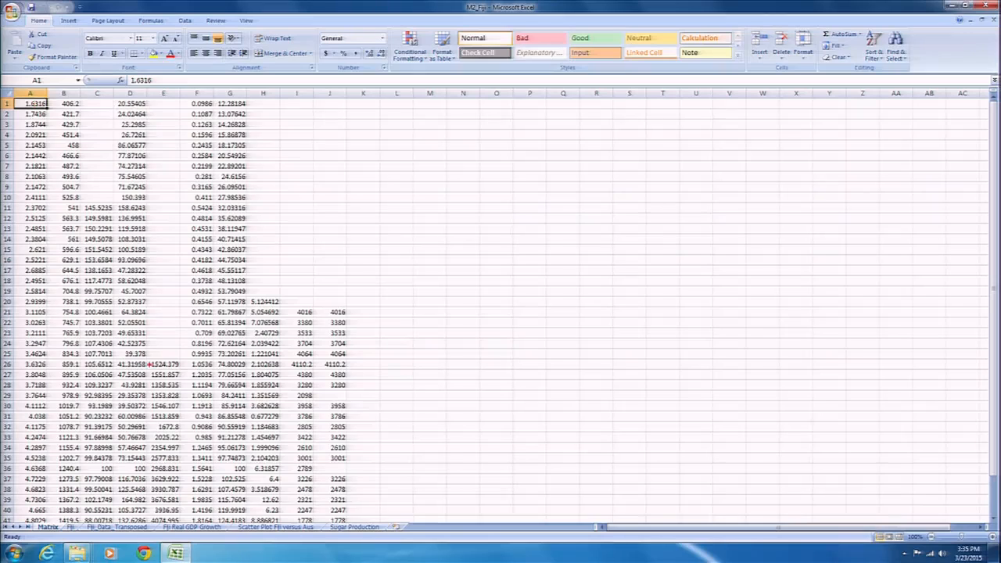
# Examine the Matrix sheet for missing data, marking the blank cells in columns C, E and J, and clear the marks
pyautogui.moveTo(136, 359); pyautogui.dragTo(179, 361)
pyautogui.moveTo(353, 377); pyautogui.dragTo(302, 376)
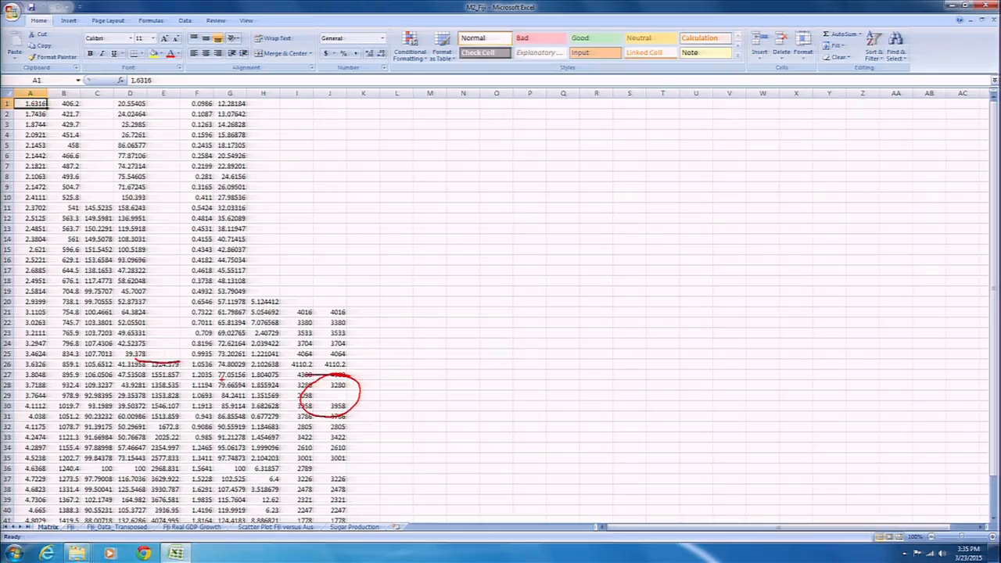
pyautogui.moveTo(349, 452)
pyautogui.mouseDown()
pyautogui.moveTo(358, 486)
pyautogui.moveTo(328, 450)
pyautogui.mouseUp()
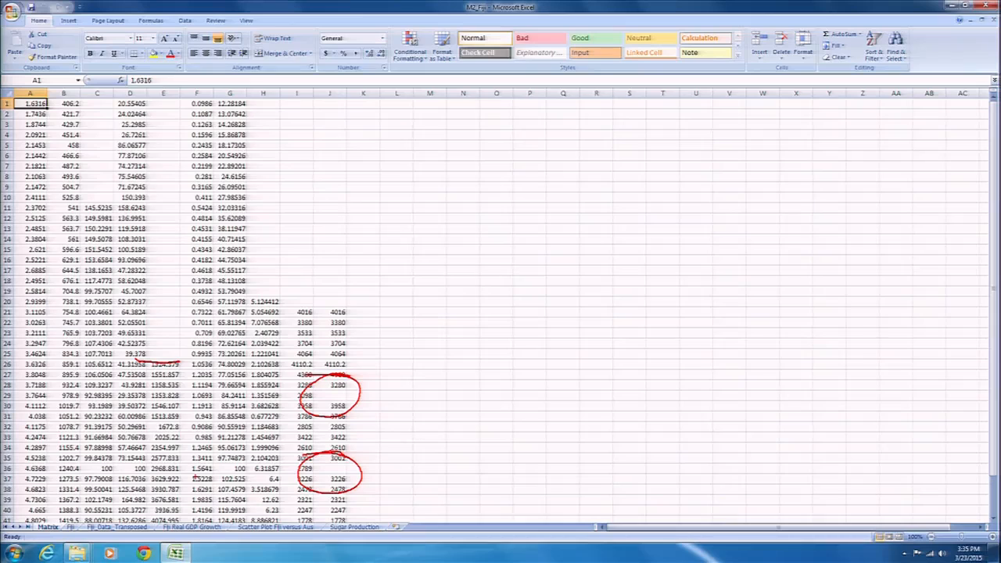
pyautogui.moveTo(74, 208); pyautogui.dragTo(118, 200)
pyautogui.press('Escape')
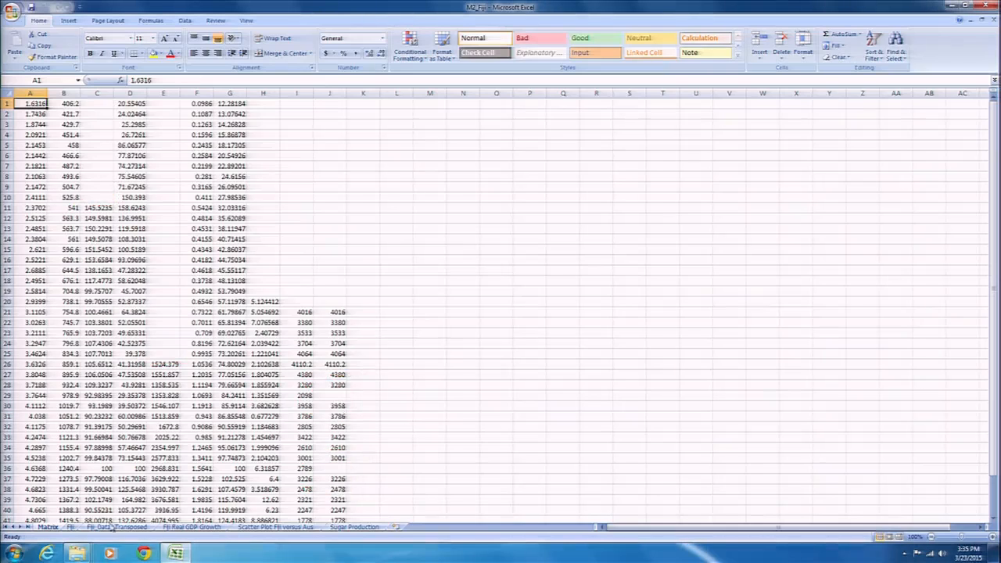
# Show the Fiji sheet and temporarily mark its row of variable names and its Date column
pyautogui.click(71, 527)
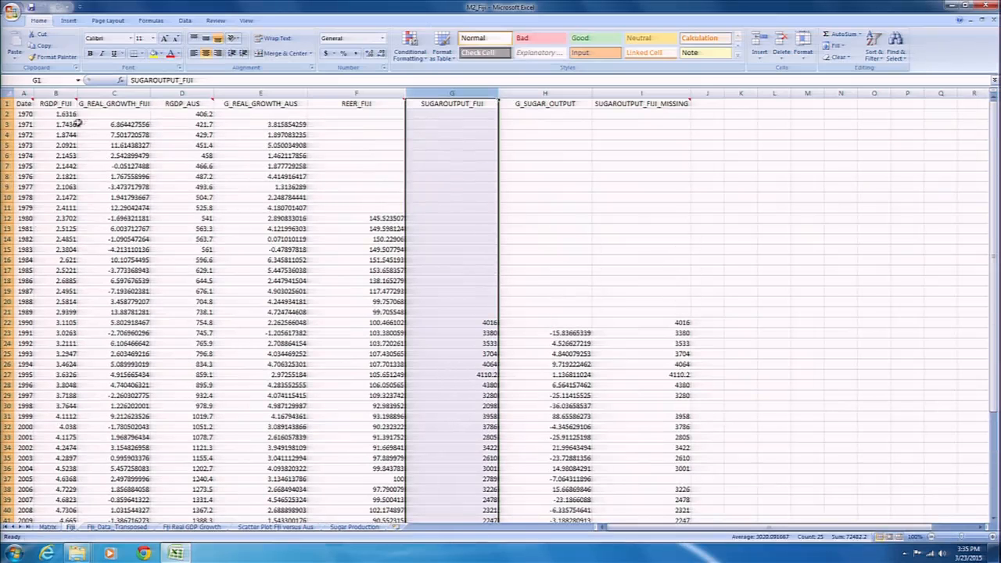
pyautogui.click(59, 104)
pyautogui.click(817, 200)
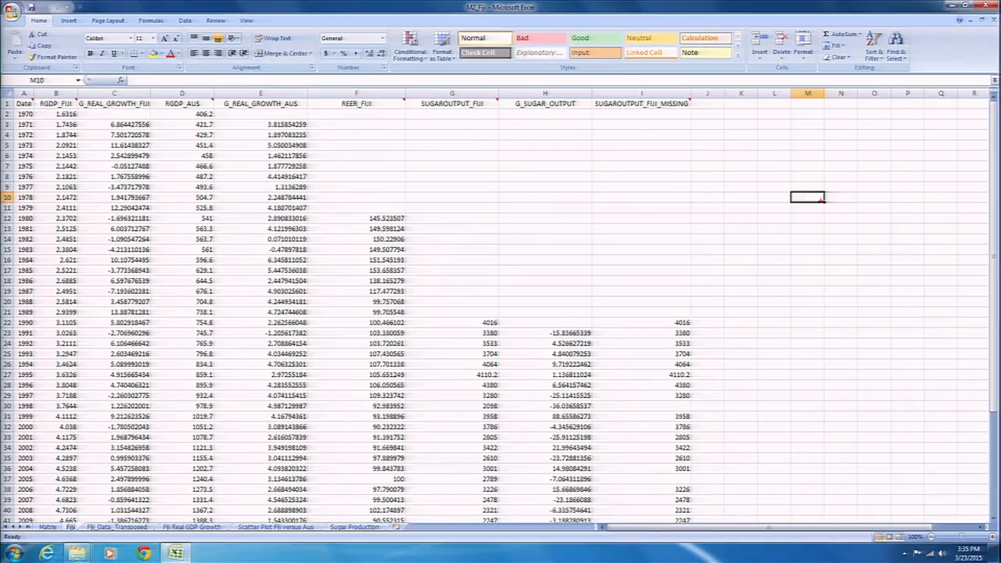
pyautogui.moveTo(9, 108); pyautogui.dragTo(710, 107)
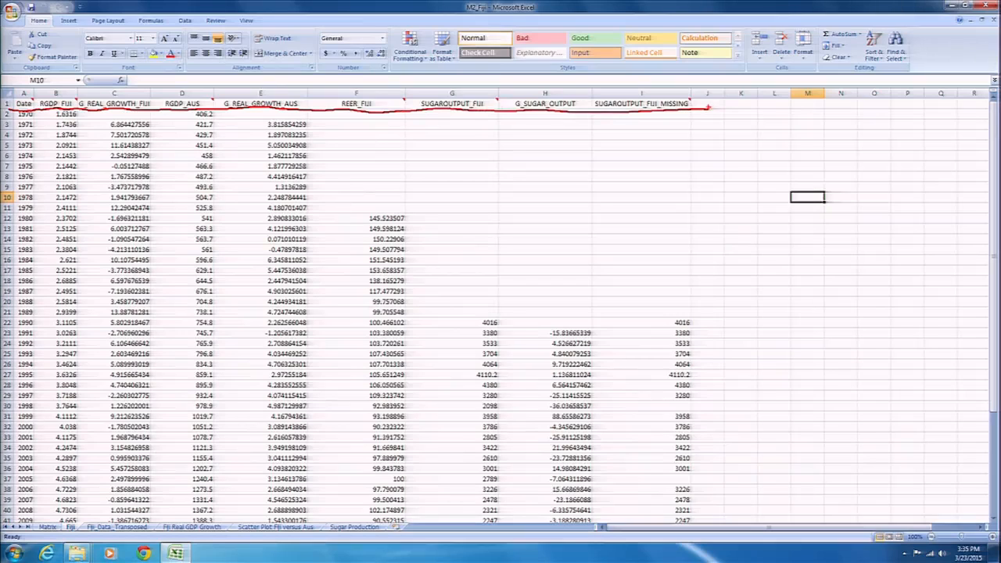
pyautogui.moveTo(41, 103); pyautogui.dragTo(31, 526)
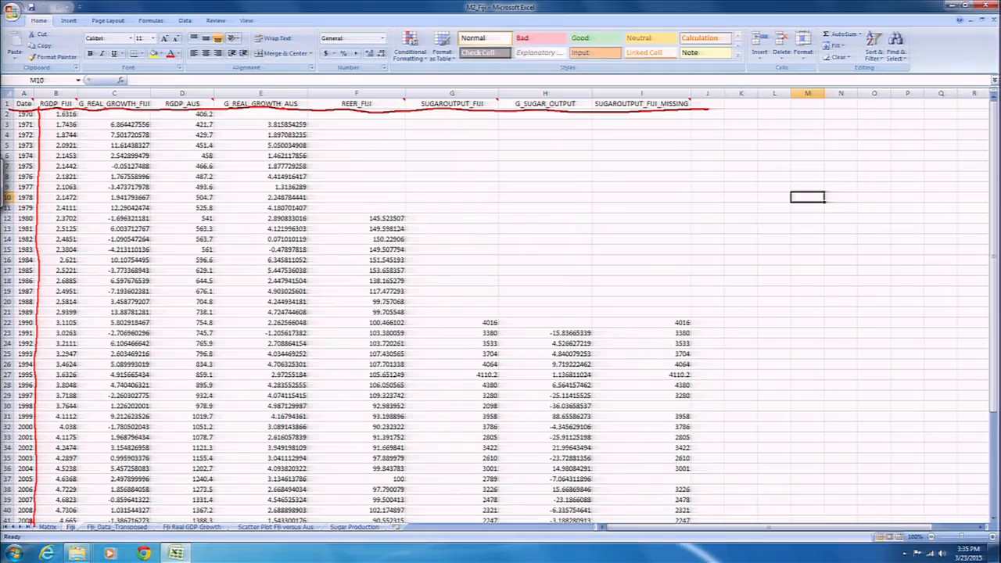
pyautogui.press('Escape')
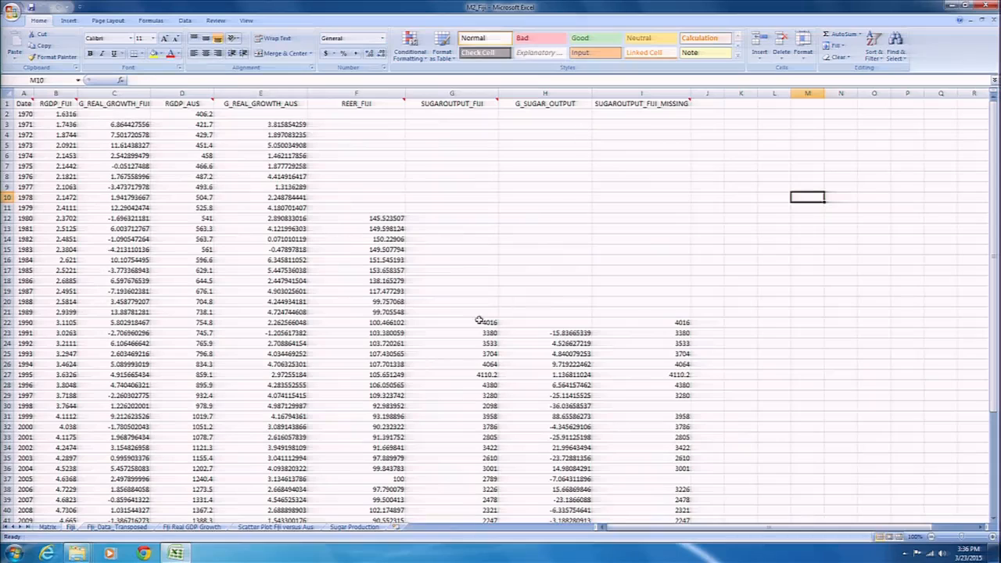
# Examine the RGDP_FIJI, G_REAL_GROWTH_FIJI and RGDP_AUS columns one after another, including their header comments
pyautogui.click(57, 93)
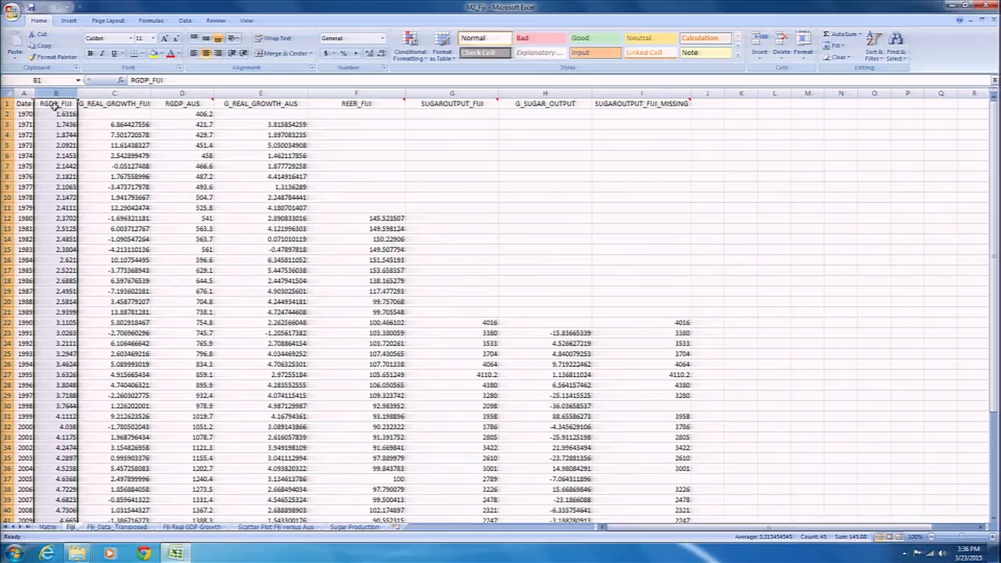
pyautogui.moveTo(50, 103)
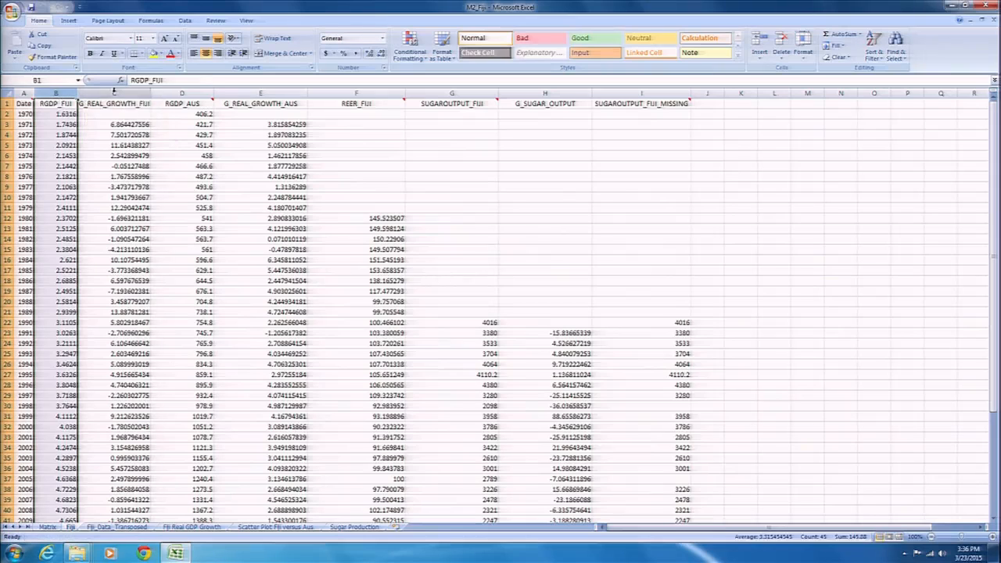
pyautogui.click(124, 93)
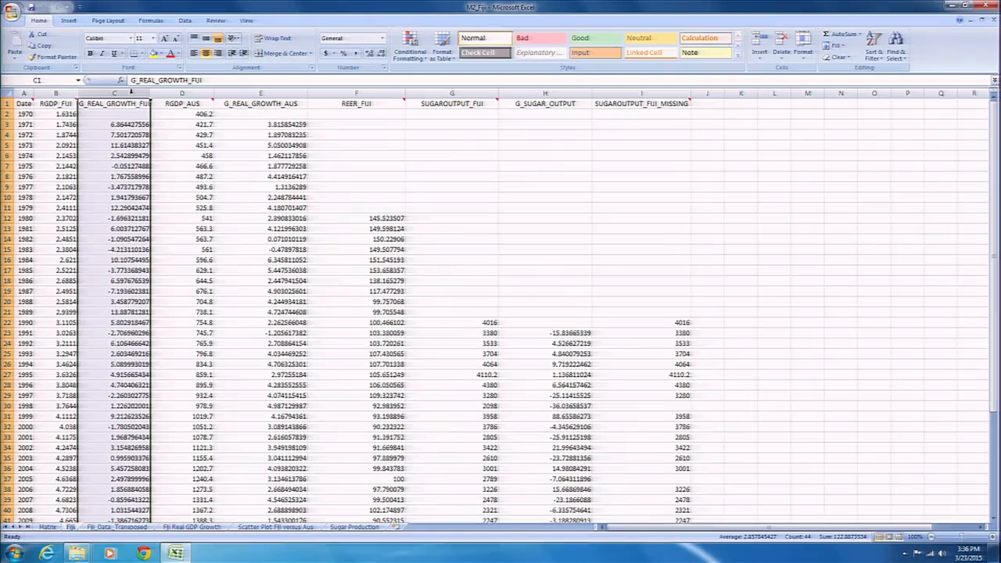
pyautogui.click(181, 93)
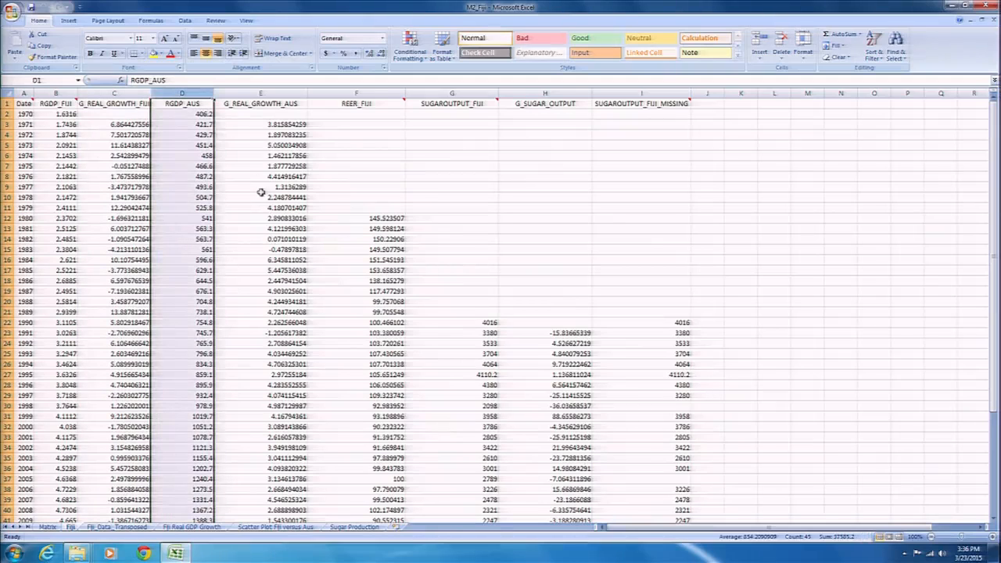
pyautogui.moveTo(178, 102)
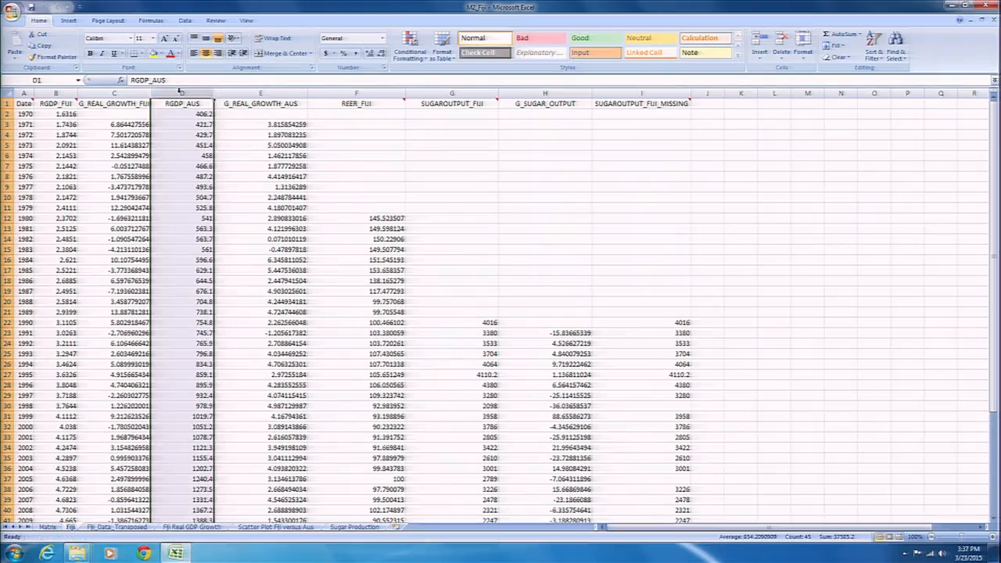
# Examine the G_REAL_GROWTH_AUS column and the full length of the REER_FIJI column
pyautogui.click(253, 89)
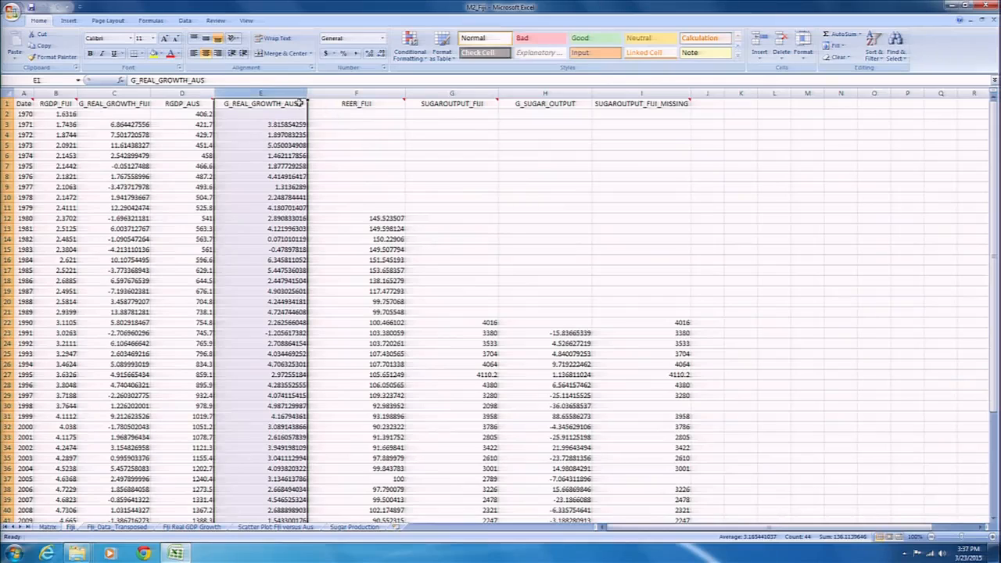
pyautogui.click(383, 93)
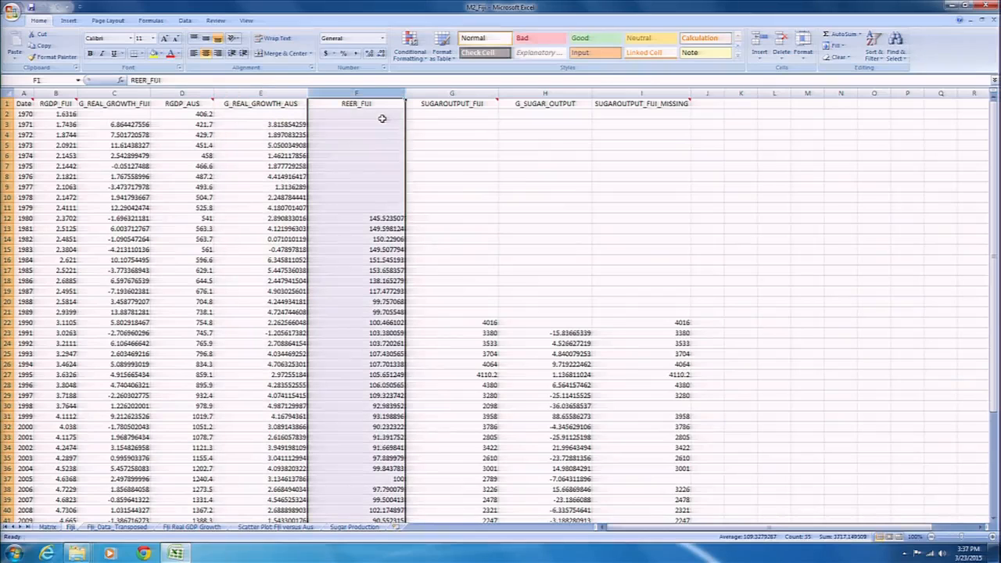
pyautogui.scroll(-8, 378, 123)
pyautogui.scroll(6, 376, 124)
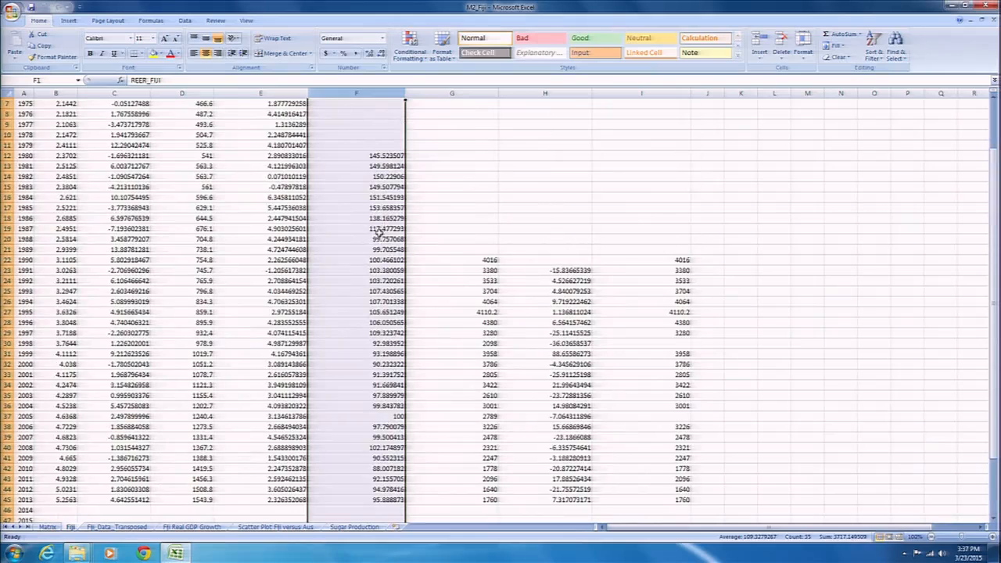
pyautogui.scroll(2, 377, 231)
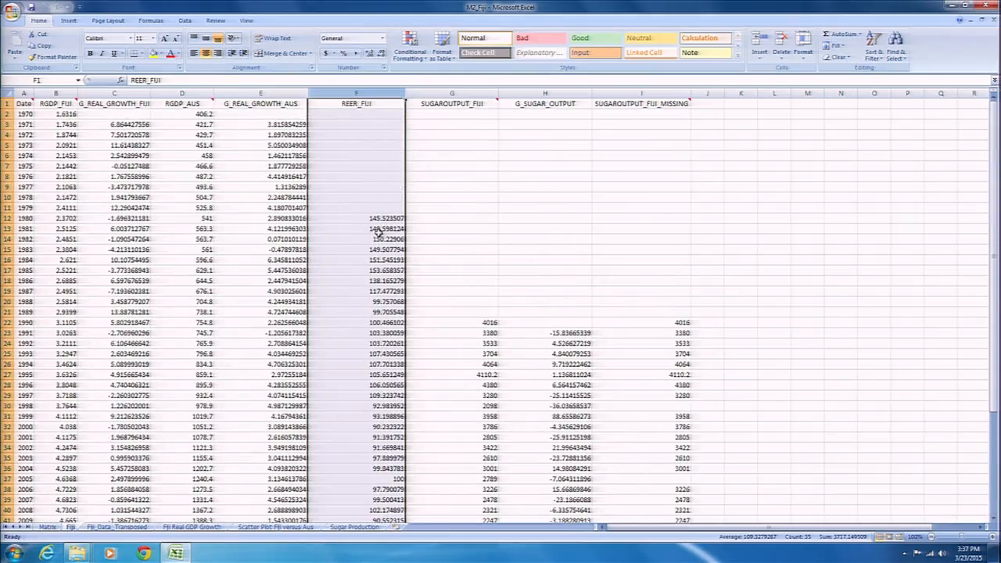
# Examine the SUGAROUTPUT_FIJI column over all years and its growth rates in the G_SUGAR_OUTPUT column
pyautogui.click(451, 93)
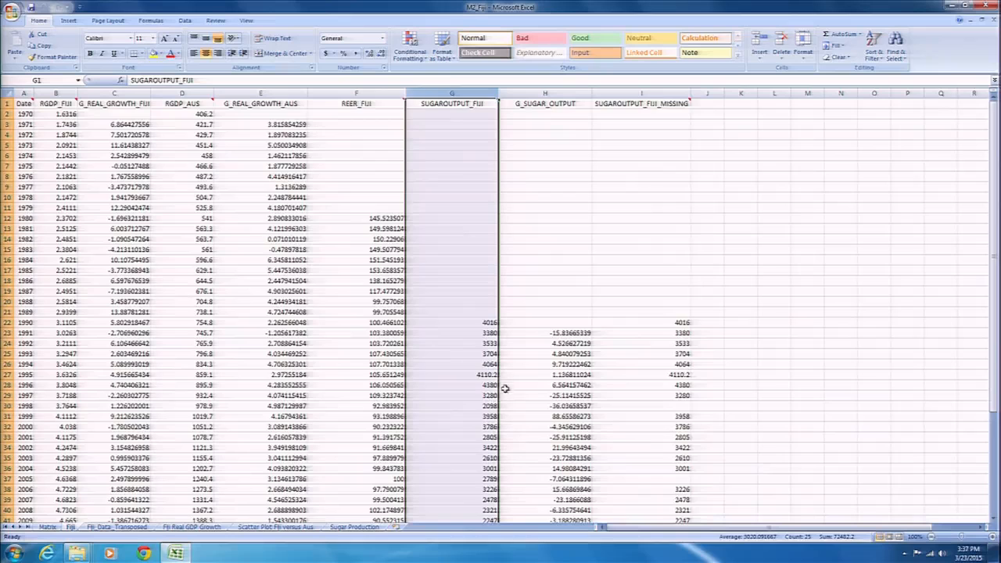
pyautogui.scroll(-1, 504, 387)
pyautogui.scroll(1, 503, 386)
pyautogui.click(547, 92)
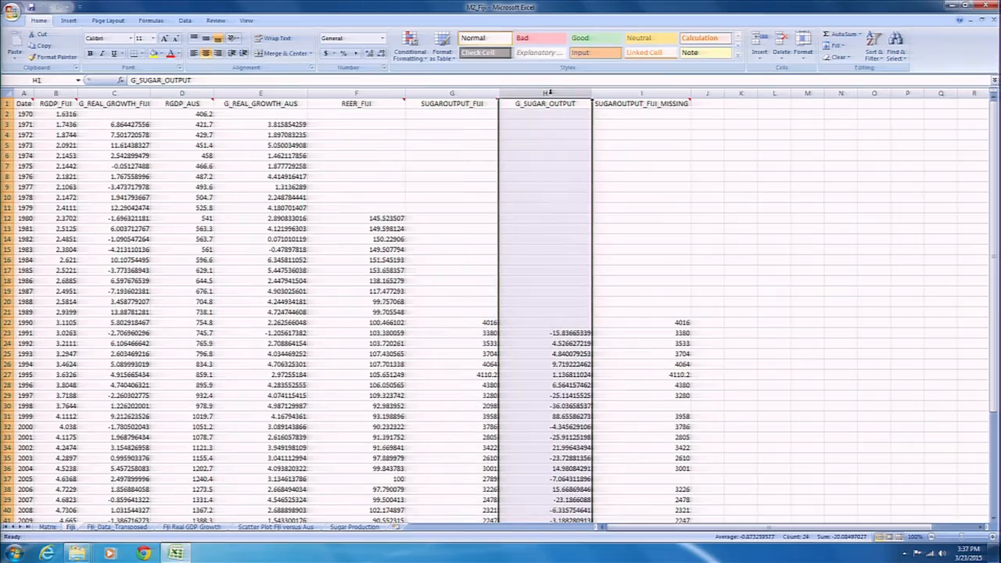
pyautogui.click(671, 92)
pyautogui.click(570, 93)
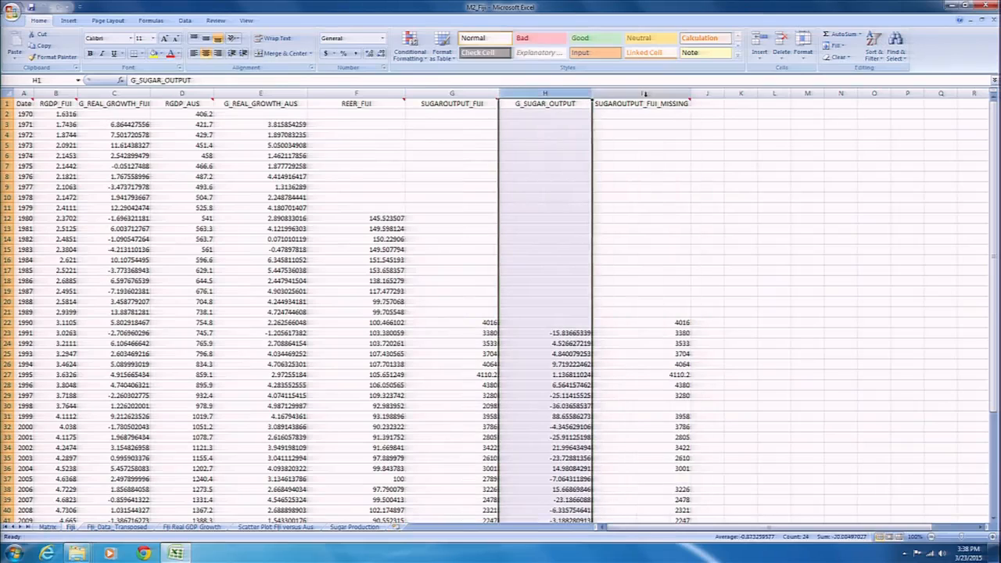
# Examine the SUGAROUTPUT_FIJI_MISSING column and inspect its cells for 1998 and 2005
pyautogui.click(647, 93)
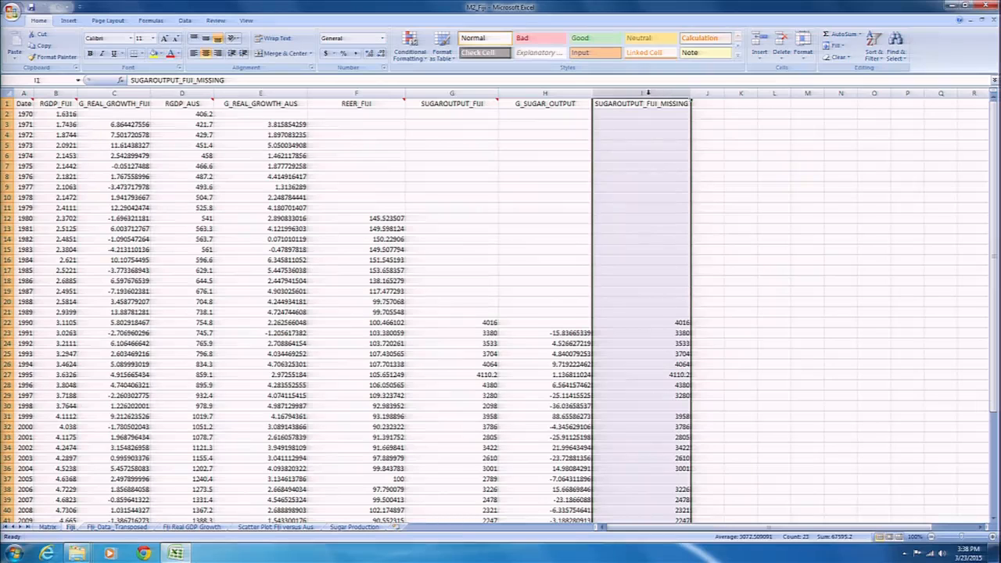
pyautogui.scroll(-2, 666, 159)
pyautogui.scroll(2, 666, 152)
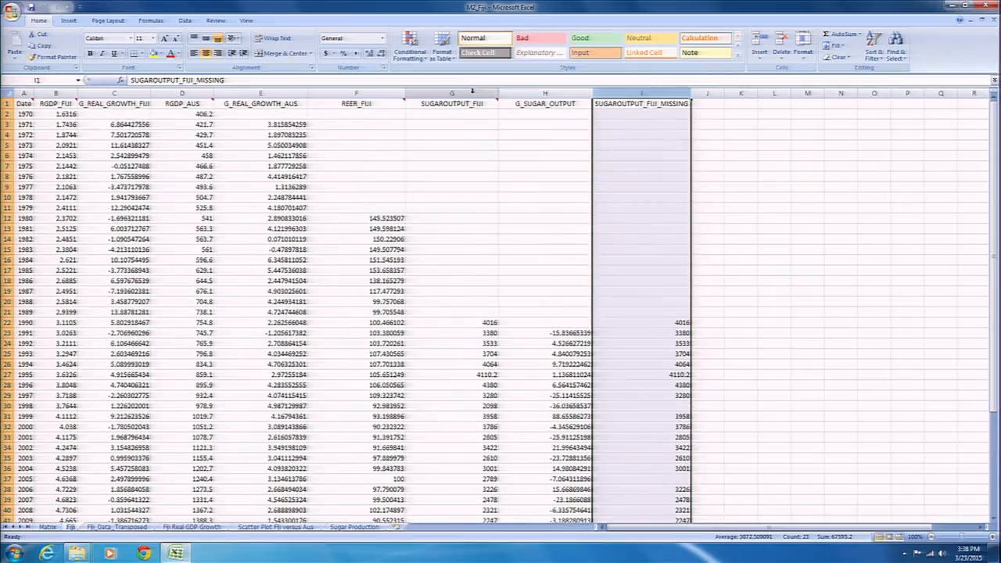
pyautogui.scroll(-1, 689, 336)
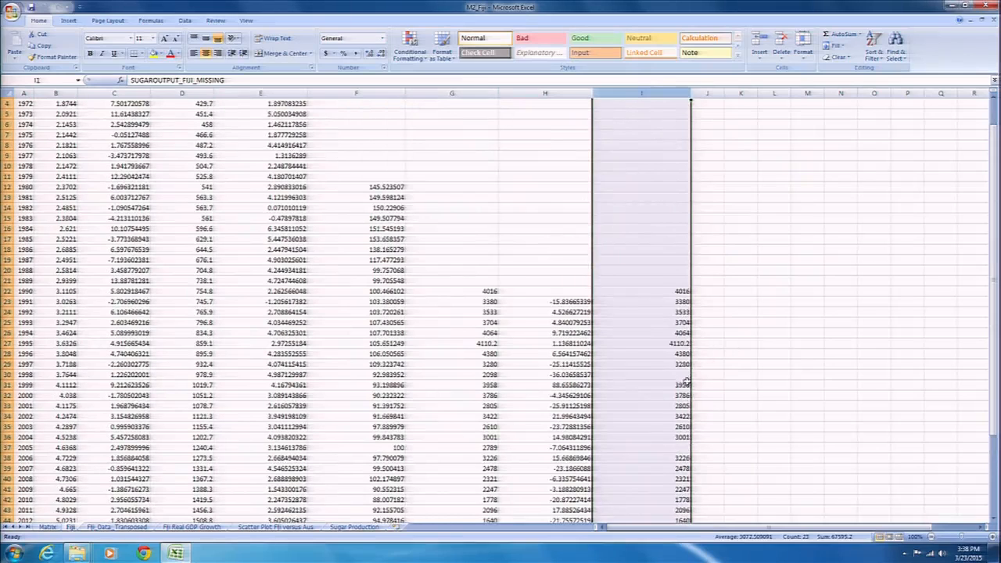
pyautogui.click(682, 374)
pyautogui.click(687, 448)
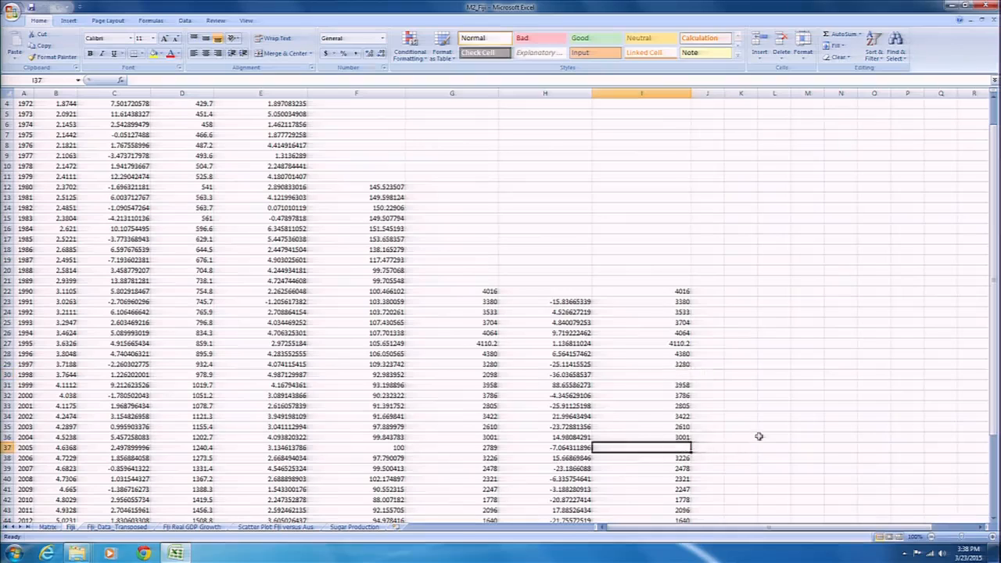
pyautogui.click(686, 374)
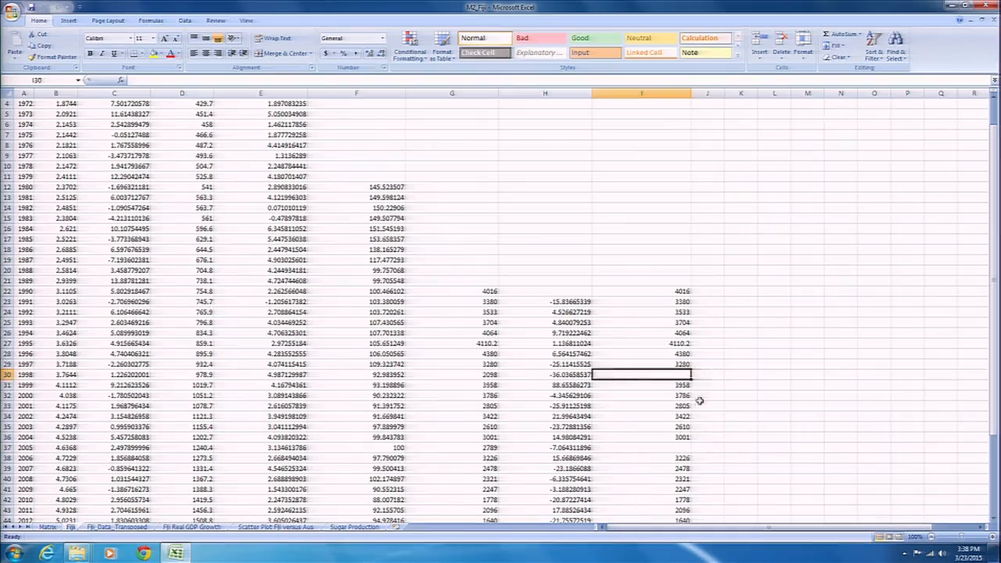
pyautogui.click(680, 449)
pyautogui.scroll(-2, 767, 437)
pyautogui.scroll(3, 758, 435)
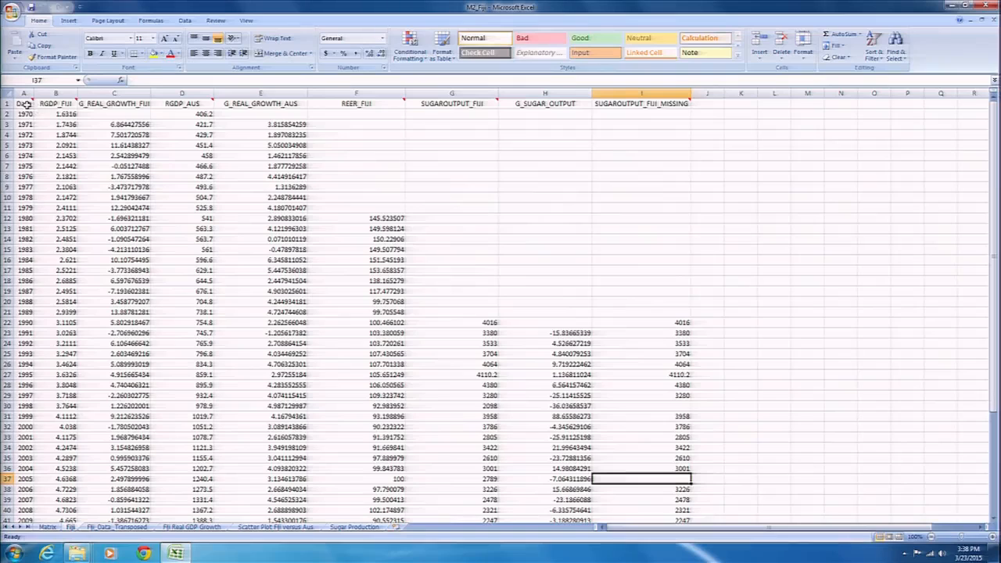
# Highlight the header row and Date column, and select the data block from Date through SUGAROUTPUT_FIJI_MISSING
pyautogui.moveTo(25, 103); pyautogui.dragTo(612, 108)
pyautogui.moveTo(23, 103); pyautogui.dragTo(59, 425)
pyautogui.scroll(-6, 180, 399)
pyautogui.scroll(9, 184, 395)
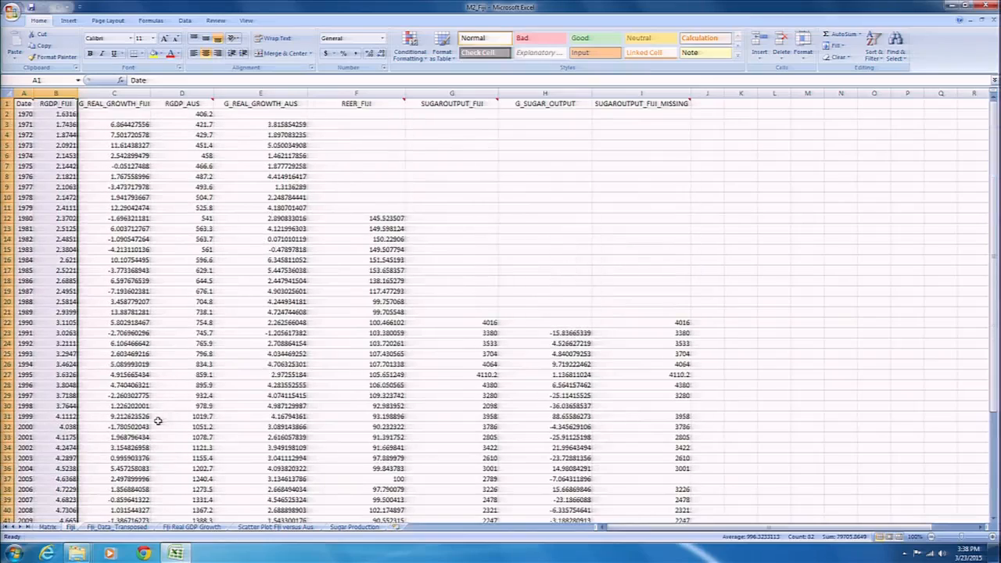
pyautogui.click(25, 104)
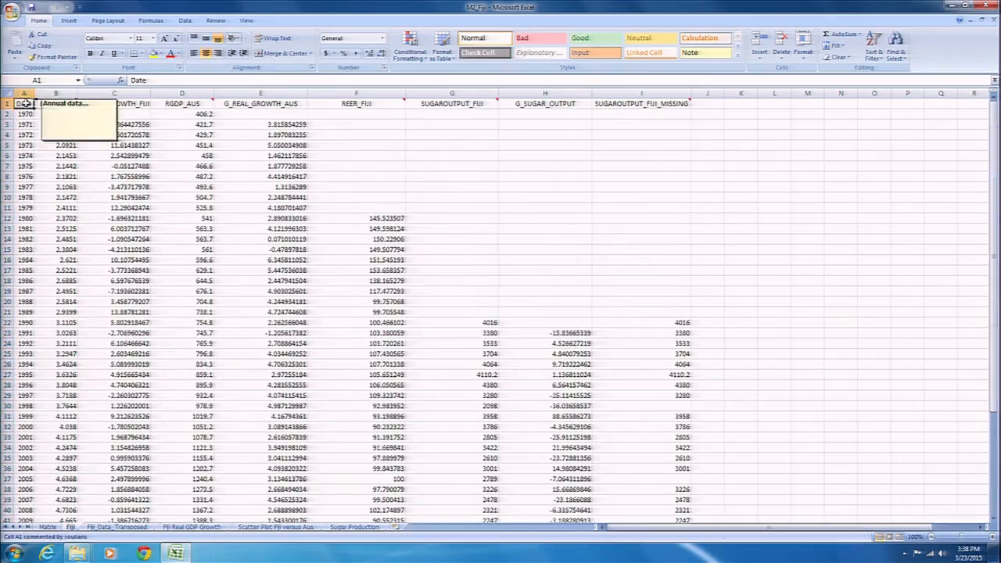
pyautogui.moveTo(25, 104); pyautogui.dragTo(667, 492)
pyautogui.scroll(3, 673, 491)
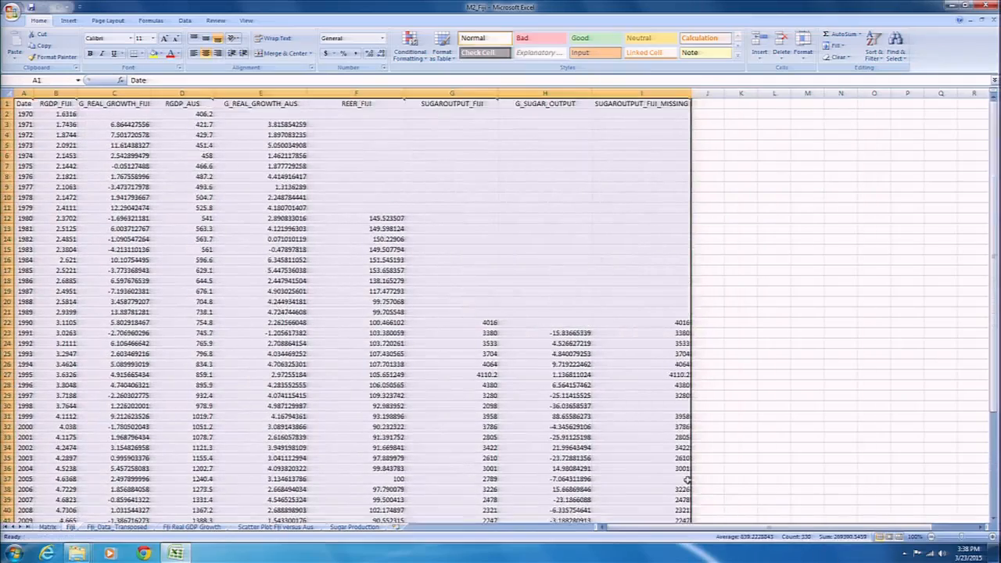
pyautogui.scroll(-2, 686, 485)
pyautogui.scroll(2, 687, 484)
# Show the Fiji_Data_Transposed sheet and highlight its variable names in column A and the years starting from 1970 in row 1
pyautogui.click(117, 527)
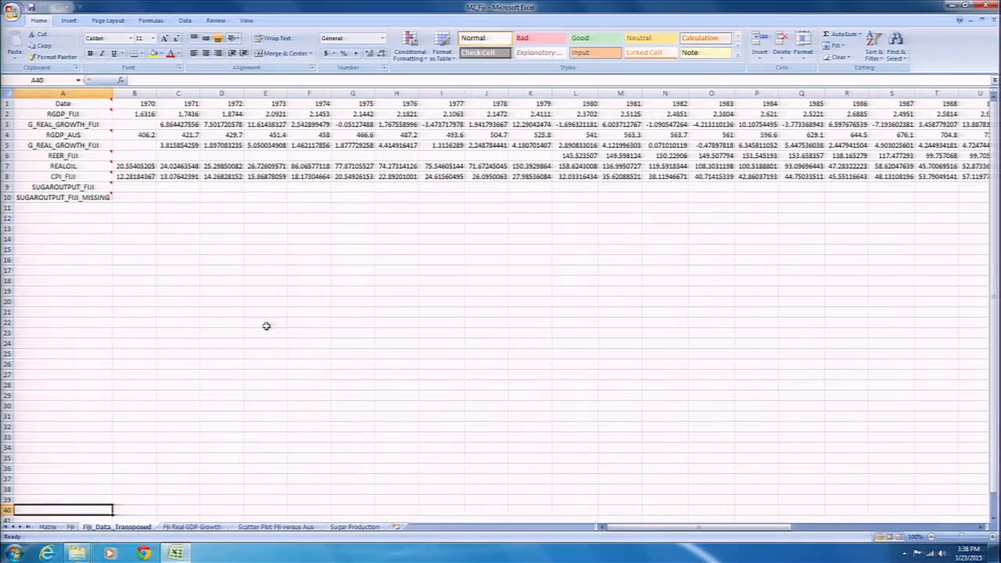
pyautogui.click(57, 103)
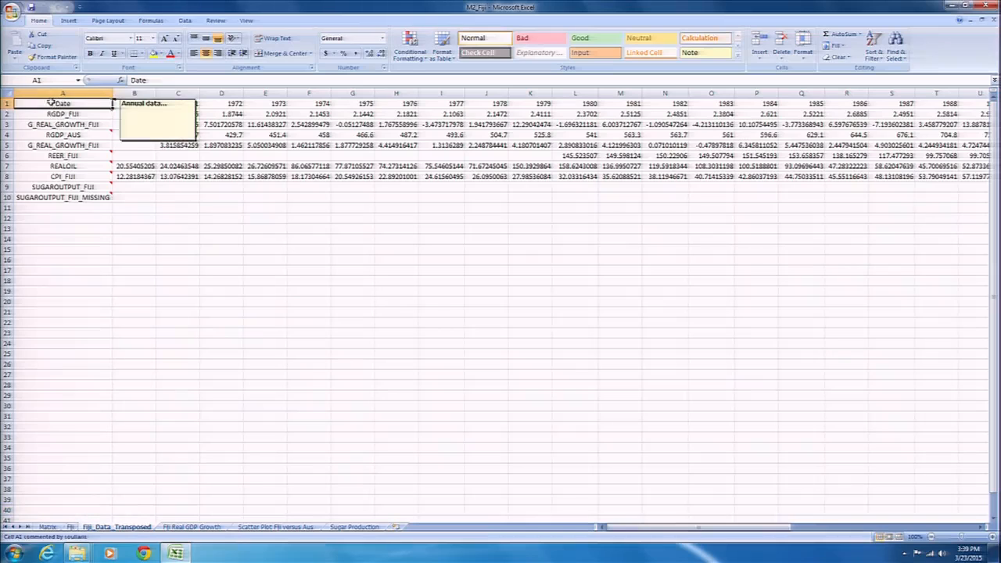
pyautogui.moveTo(63, 104); pyautogui.dragTo(72, 197)
pyautogui.moveTo(129, 103); pyautogui.dragTo(278, 106)
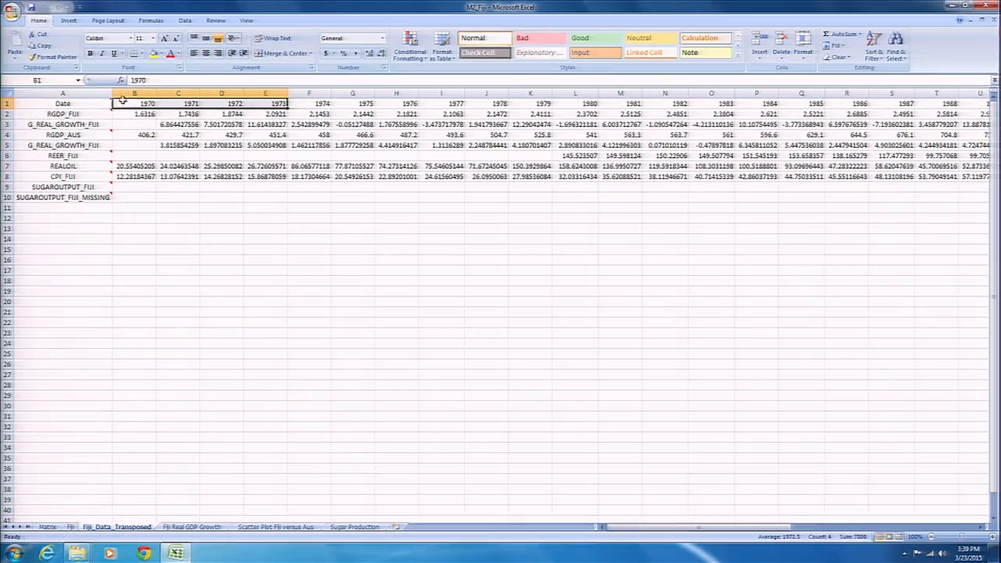
pyautogui.click(63, 103)
pyautogui.click(145, 104)
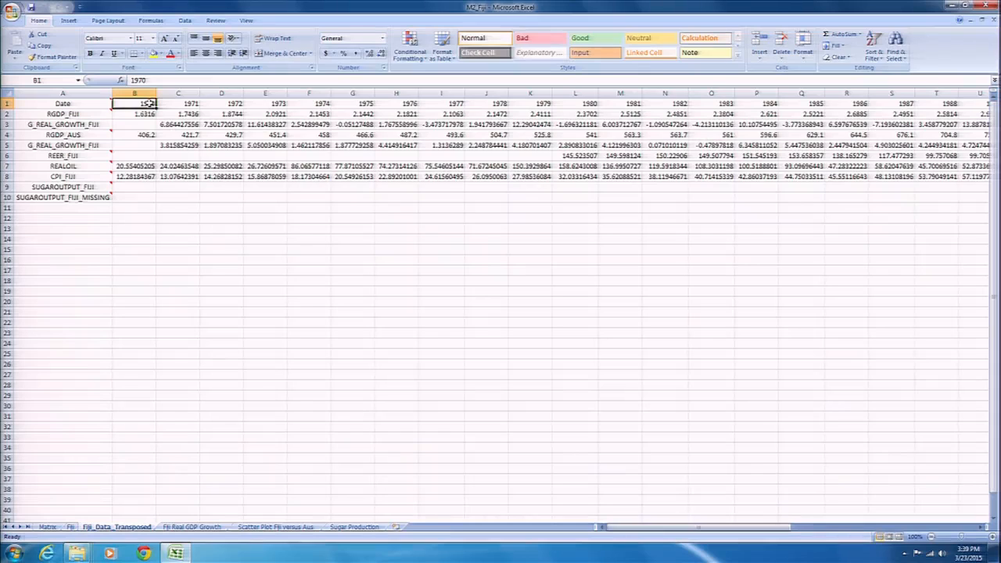
pyautogui.moveTo(72, 186)
# Compare the data layouts of the Matrix, Fiji and Fiji_Data_Transposed sheets
pyautogui.click(48, 527)
pyautogui.click(55, 530)
pyautogui.click(71, 529)
pyautogui.click(114, 529)
pyautogui.click(46, 530)
pyautogui.click(118, 529)
# View the Fiji Real GDP Growth chart and the Sugar Production chart
pyautogui.click(190, 529)
pyautogui.click(121, 530)
pyautogui.click(186, 528)
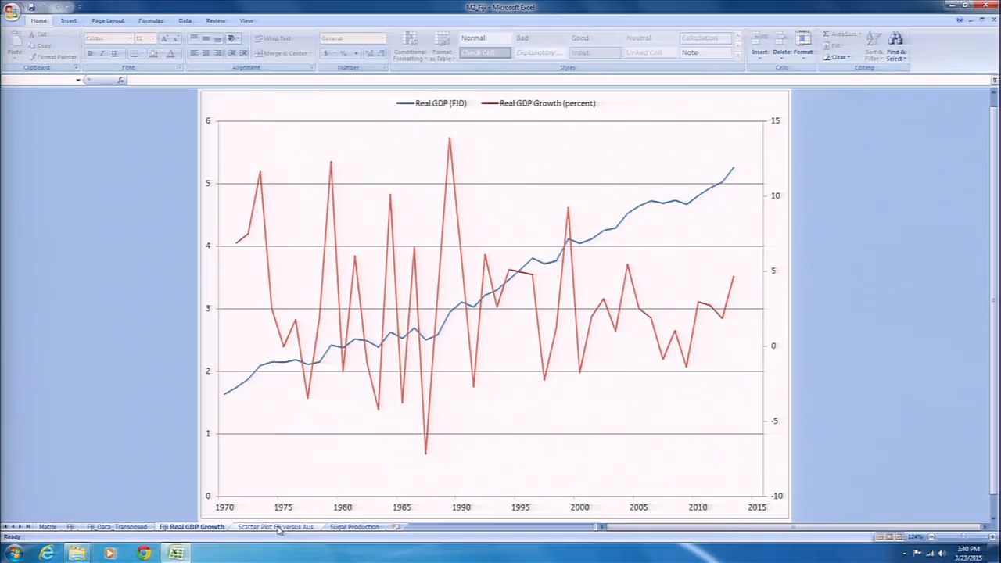
pyautogui.click(342, 528)
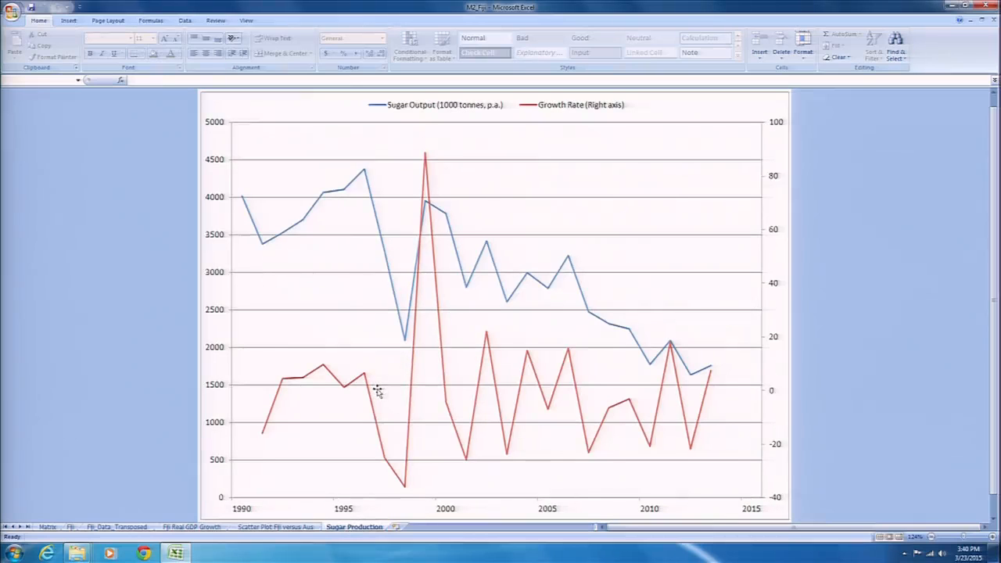